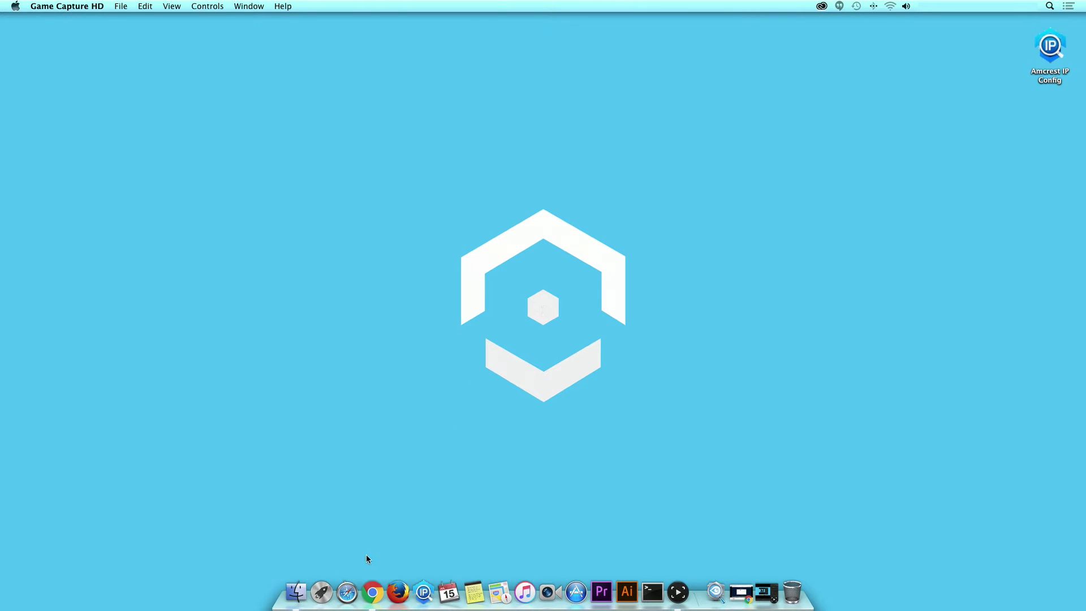
Download the SecuritySpy installer from bensoftware.com/securityspy via 'Try free for 30 days', then close Safari.
{"action": "left_click", "coordinate": [348, 592]}
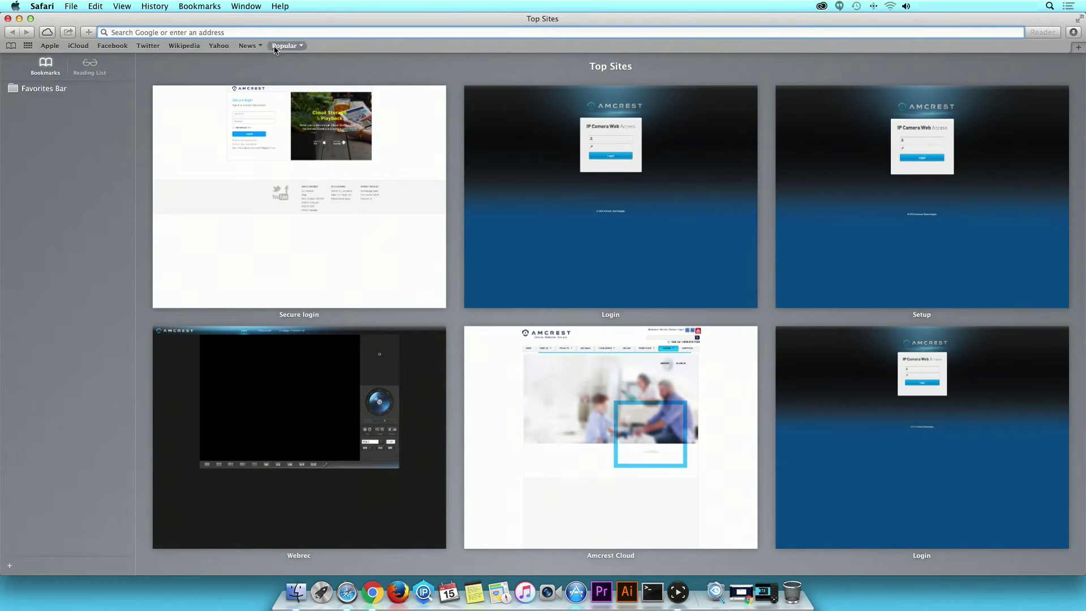
{"action": "type", "text": "www."}
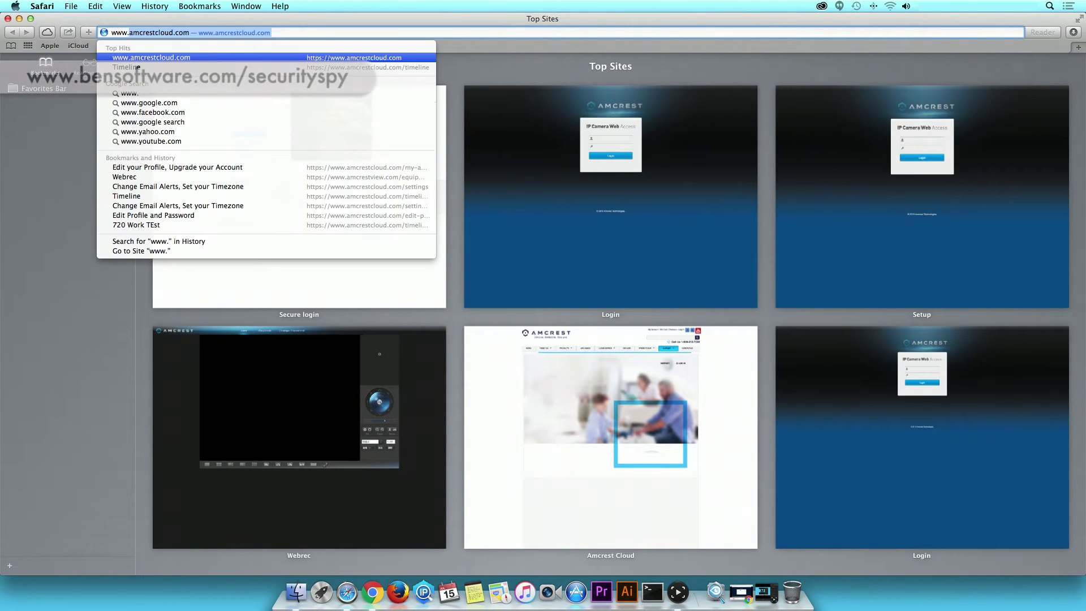
{"action": "type", "text": "ben"}
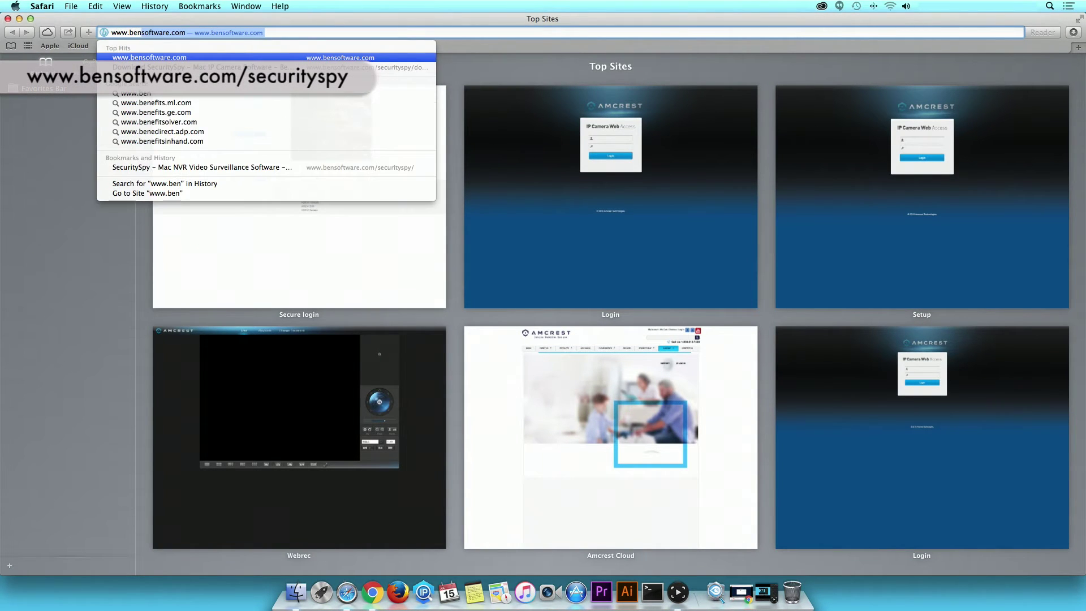
{"action": "type", "text": "software"}
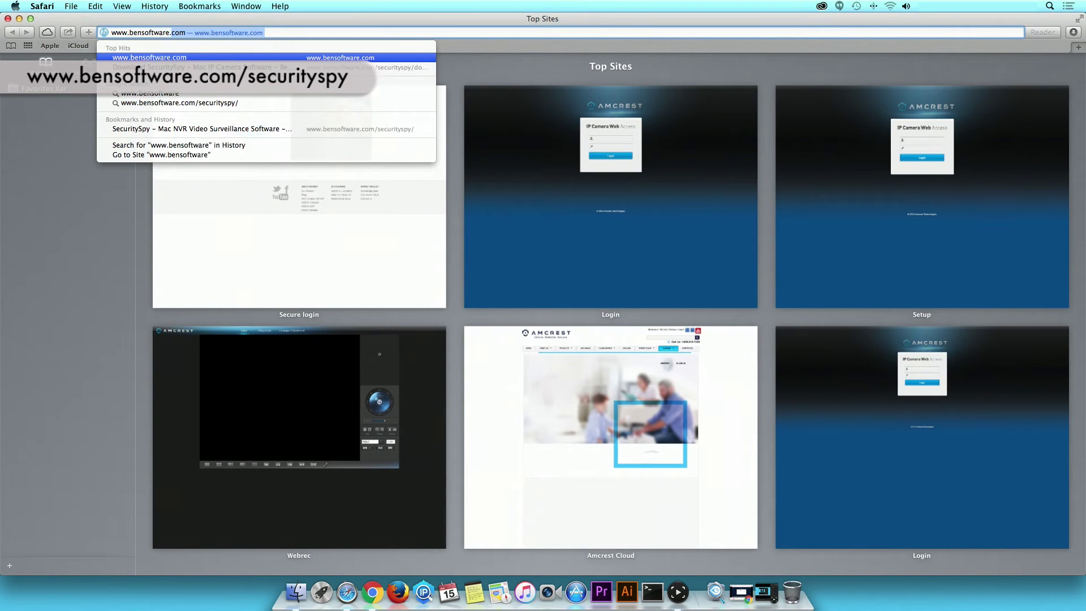
{"action": "type", "text": ".com/sec"}
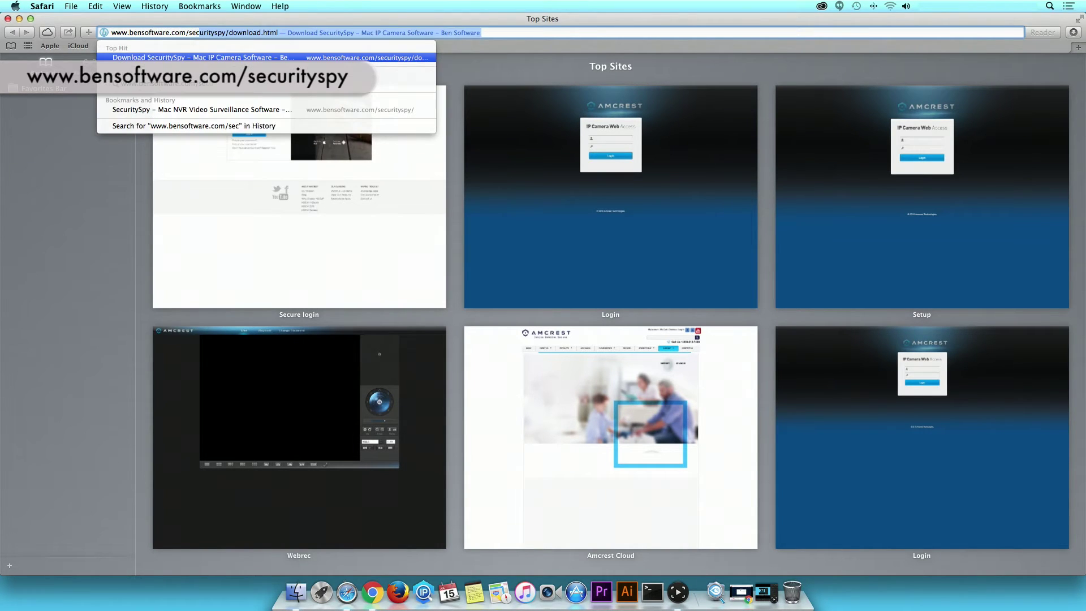
{"action": "type", "text": "urityspy/"}
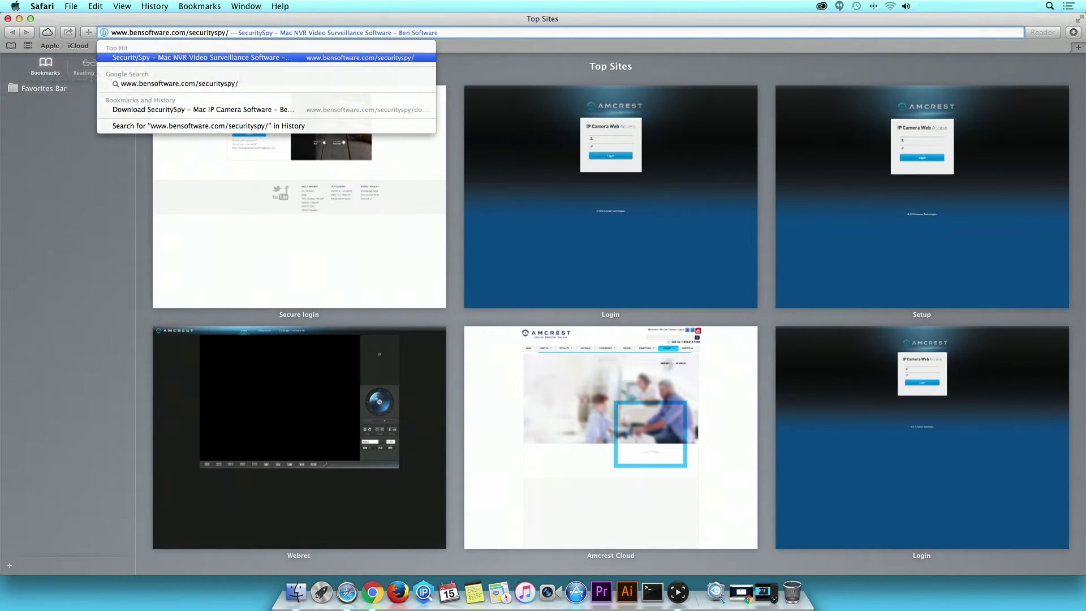
{"action": "key", "text": "Return"}
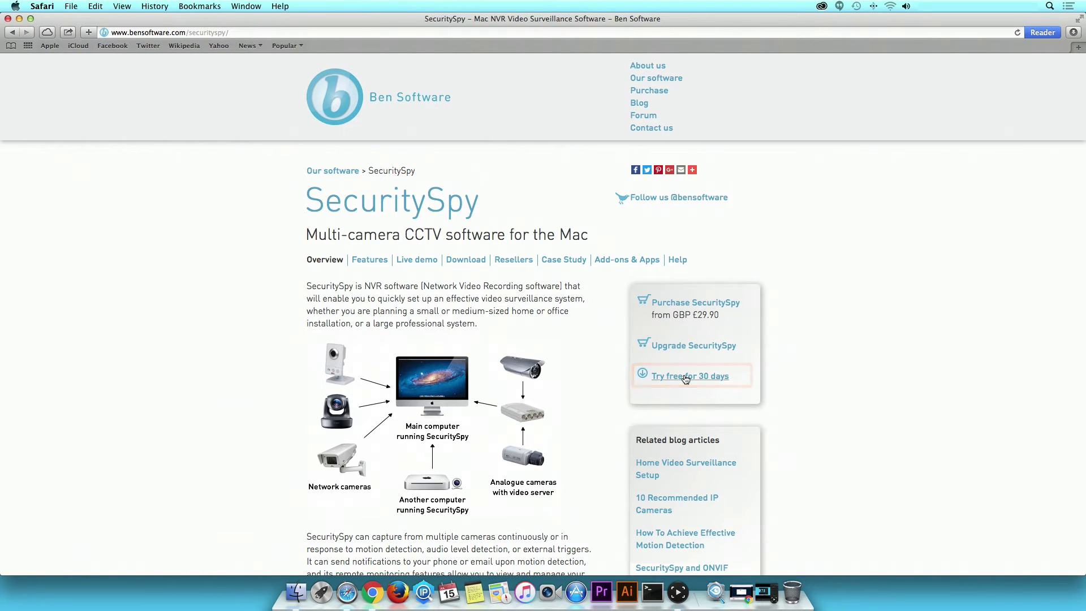
{"action": "left_click", "coordinate": [686, 379]}
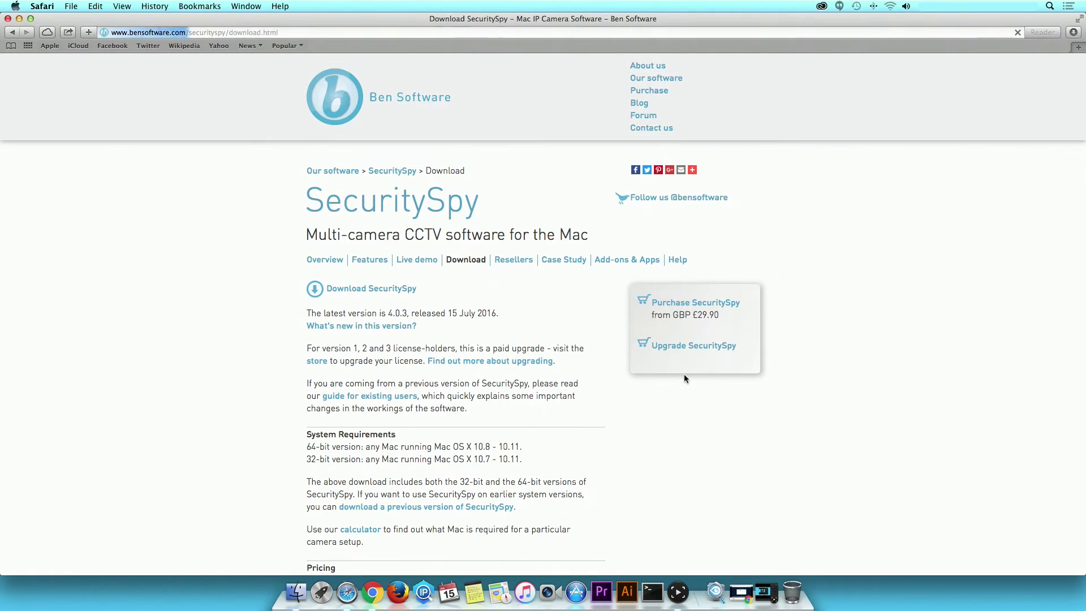
{"action": "left_click", "coordinate": [374, 293]}
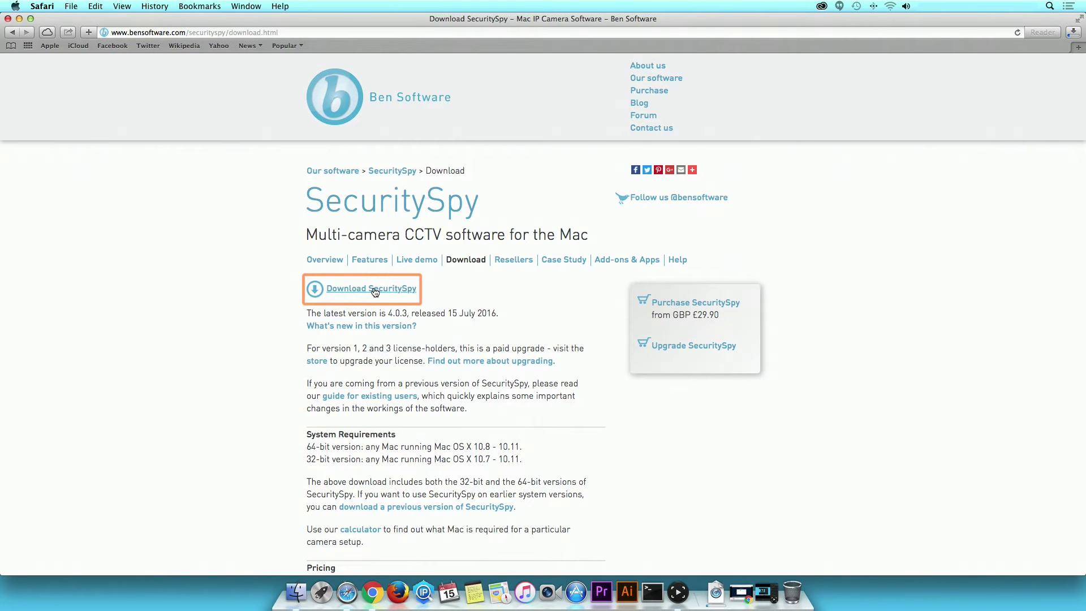
{"action": "left_click", "coordinate": [19, 18]}
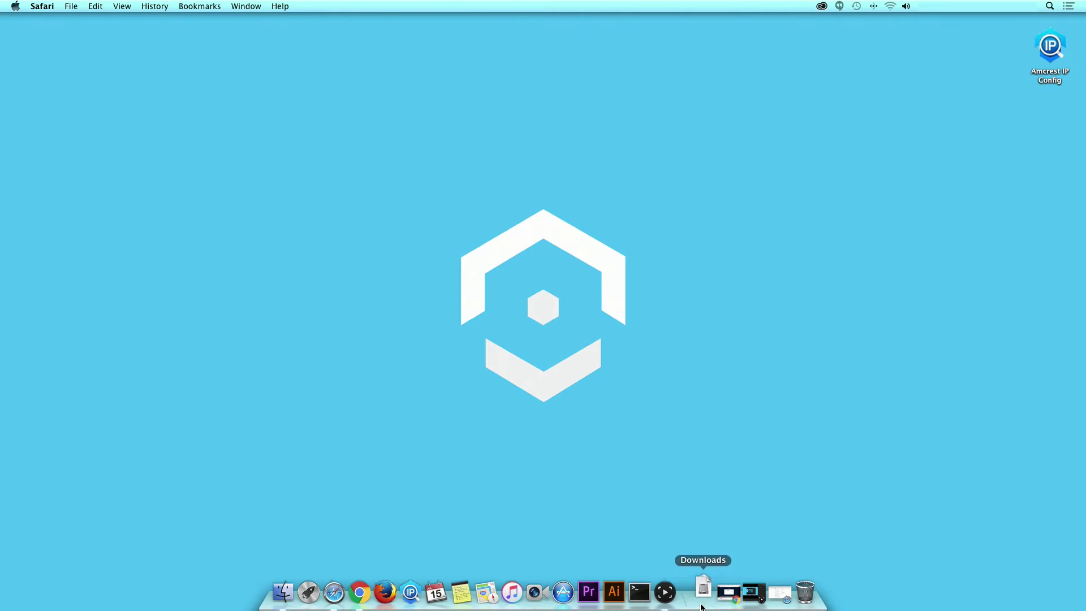
Mount SecuritySpy.dmg from Downloads, copy SecuritySpy into Applications and launch it.
{"action": "left_click", "coordinate": [702, 596]}
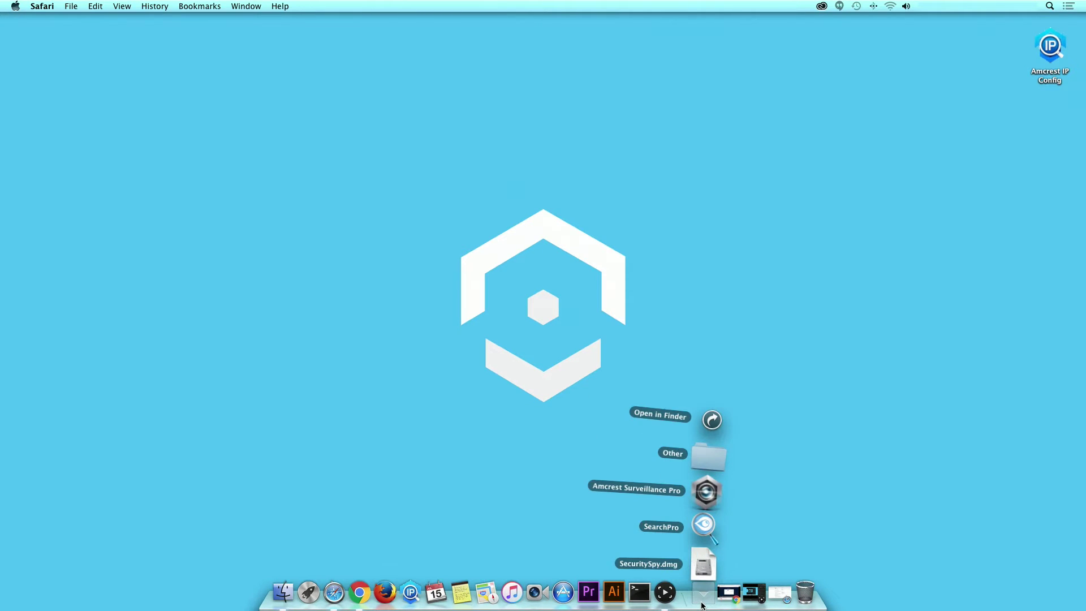
{"action": "left_click", "coordinate": [702, 571]}
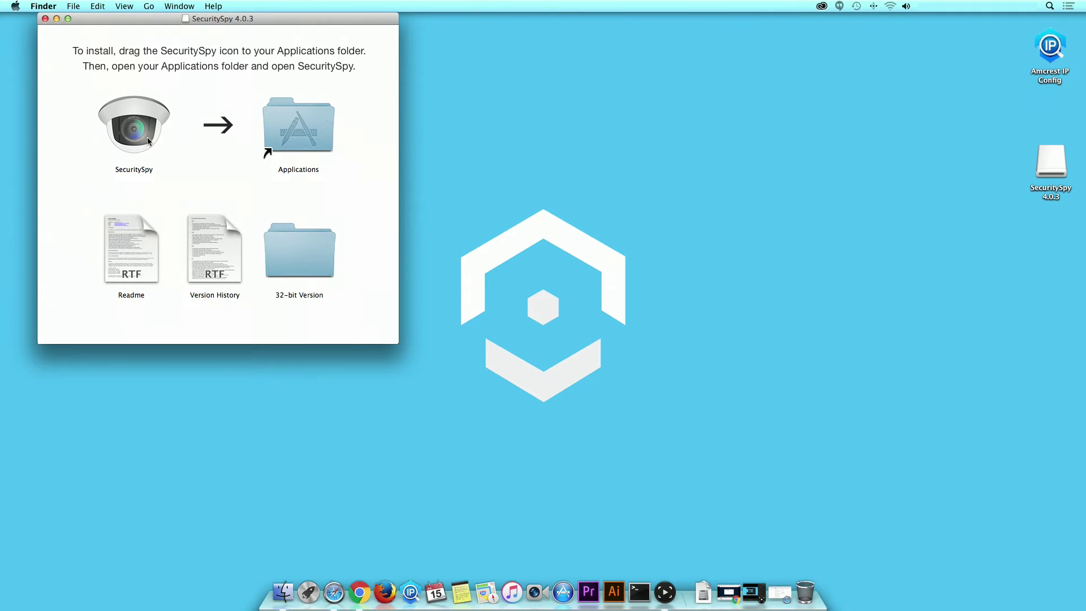
{"action": "left_click_drag", "start_coordinate": [147, 142], "coordinate": [300, 141]}
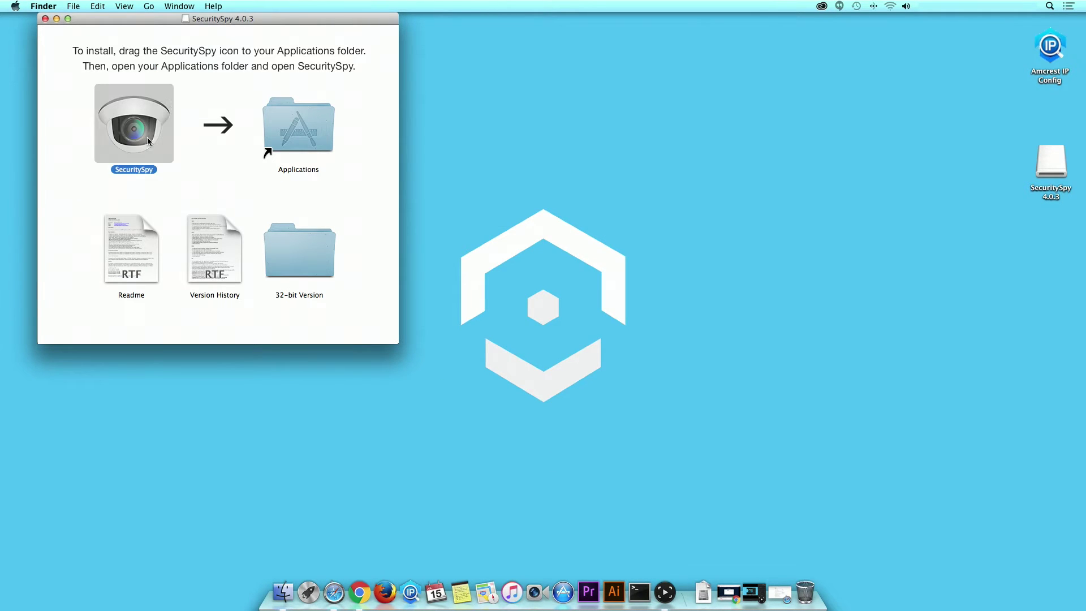
{"action": "double_click", "coordinate": [301, 136]}
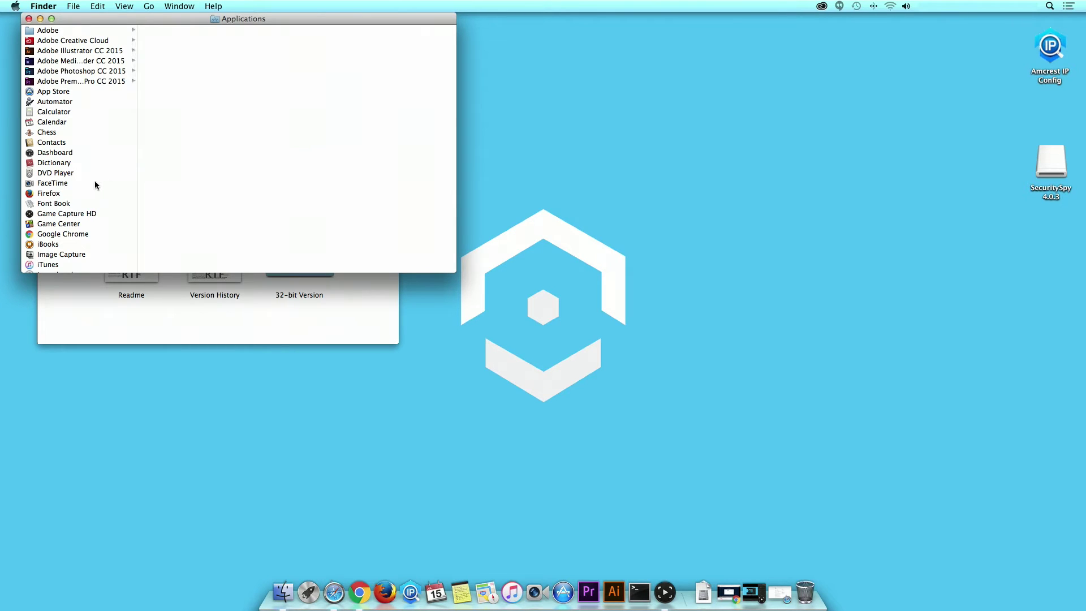
{"action": "scroll", "coordinate": [95, 181], "scroll_direction": "down", "scroll_amount": 5}
{"action": "scroll", "coordinate": [94, 181], "scroll_direction": "down", "scroll_amount": 5}
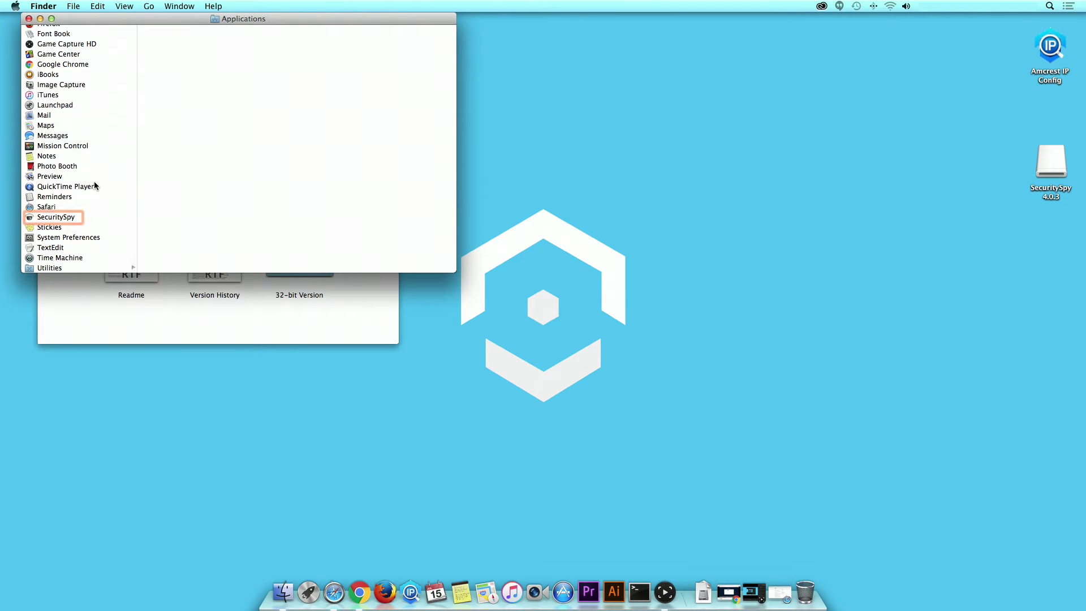
{"action": "left_click", "coordinate": [53, 218]}
{"action": "double_click", "coordinate": [53, 218]}
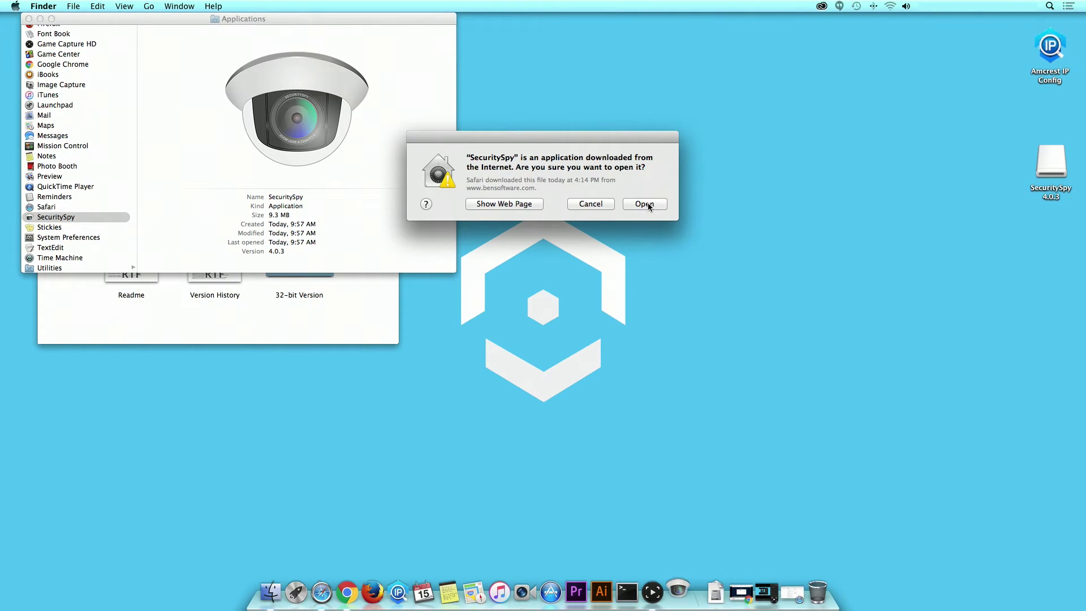
Confirm the Gatekeeper Open prompt and close the Applications window, leaving SecuritySpy running.
{"action": "left_click", "coordinate": [647, 203]}
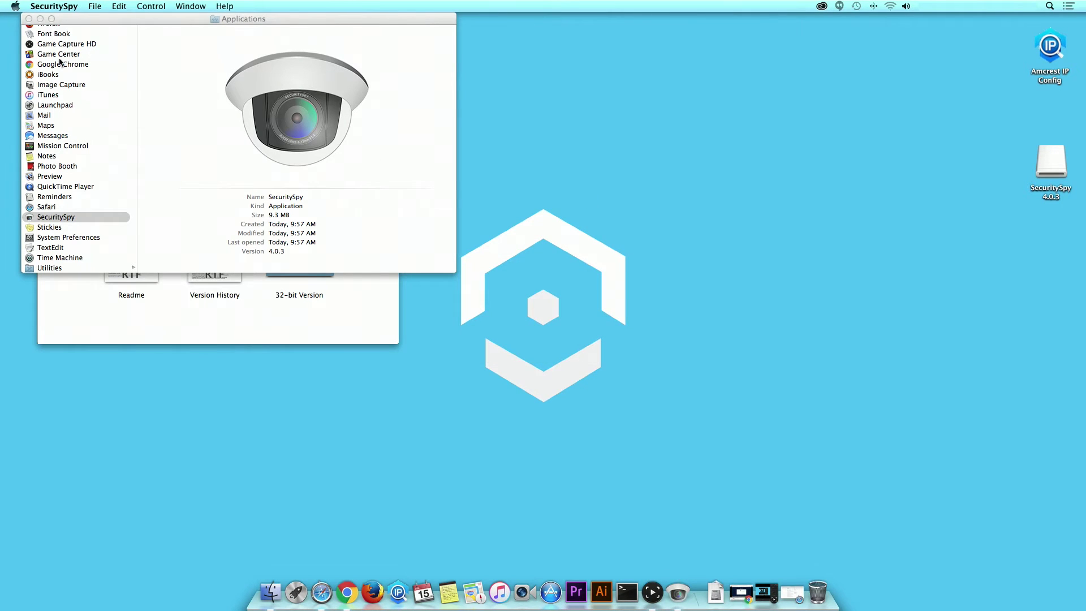
{"action": "left_click", "coordinate": [29, 19]}
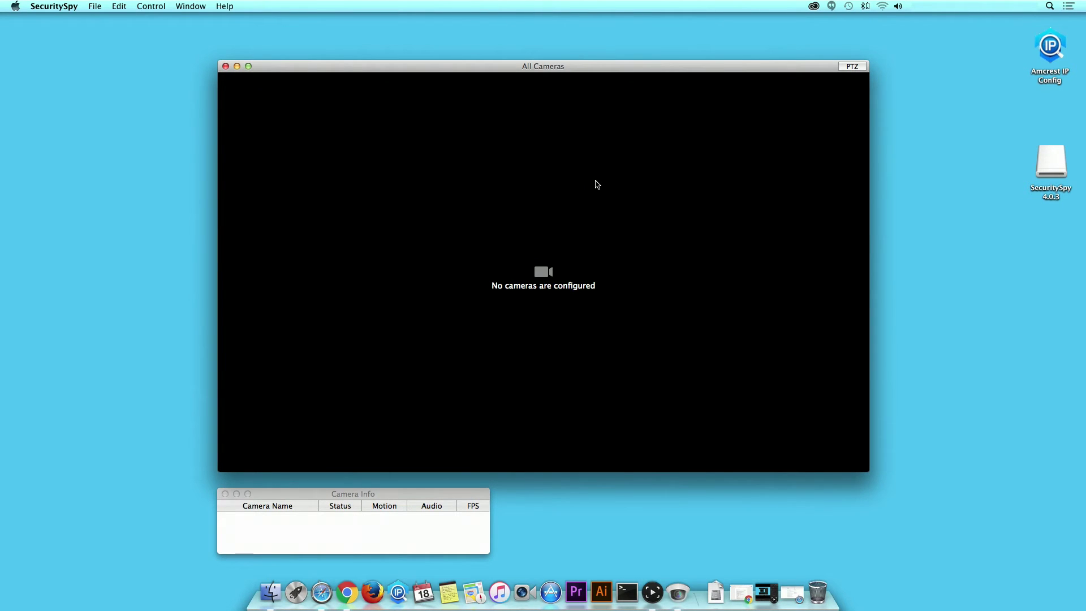
{"action": "left_click", "coordinate": [48, 6]}
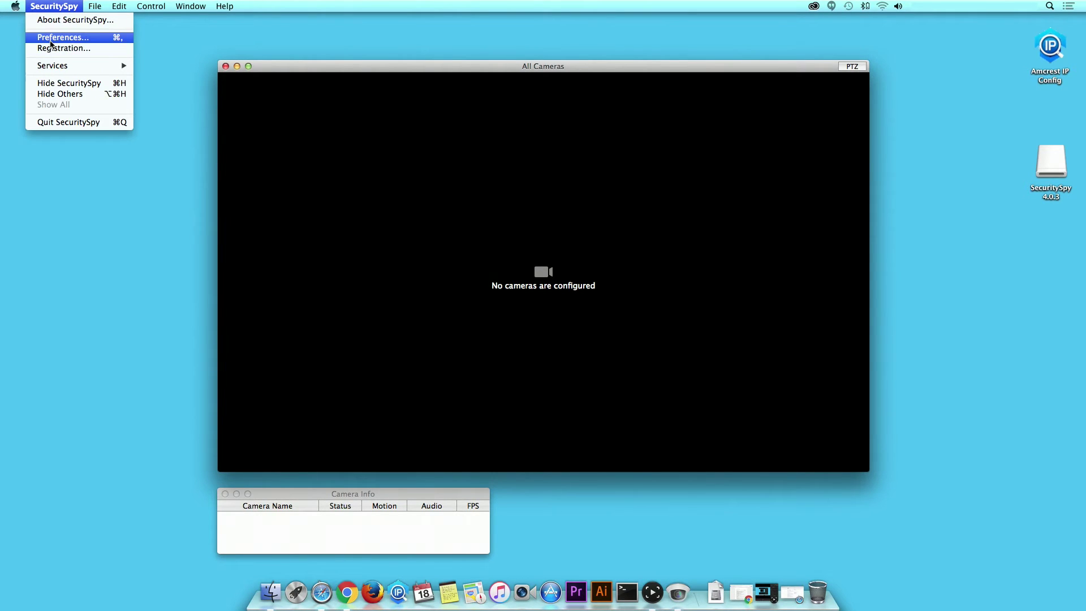
In Preferences > Cameras, add a network device and name it Office.
{"action": "left_click", "coordinate": [50, 39]}
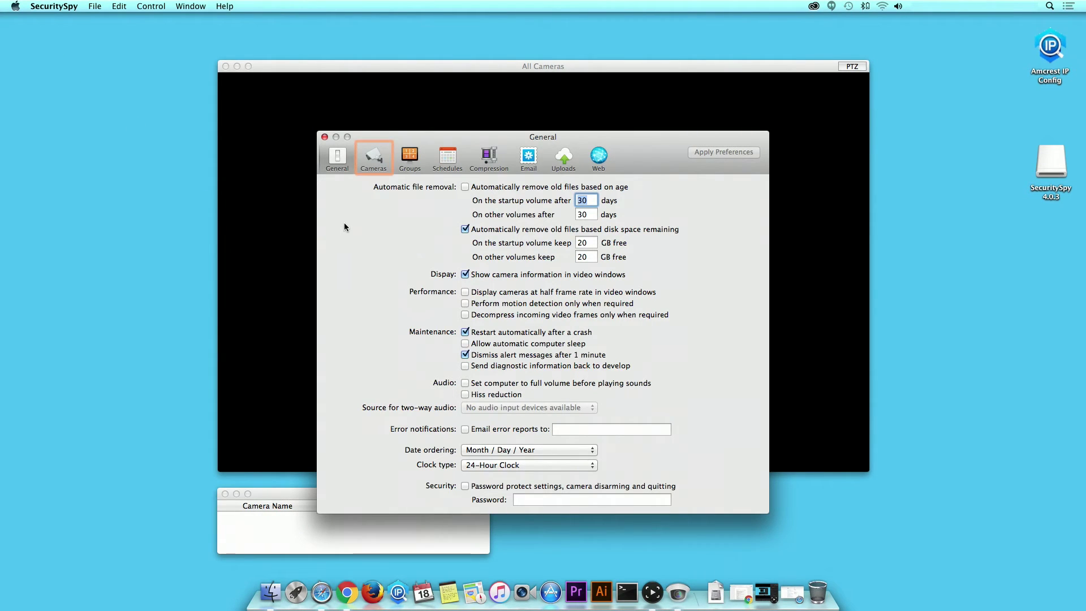
{"action": "left_click", "coordinate": [376, 160]}
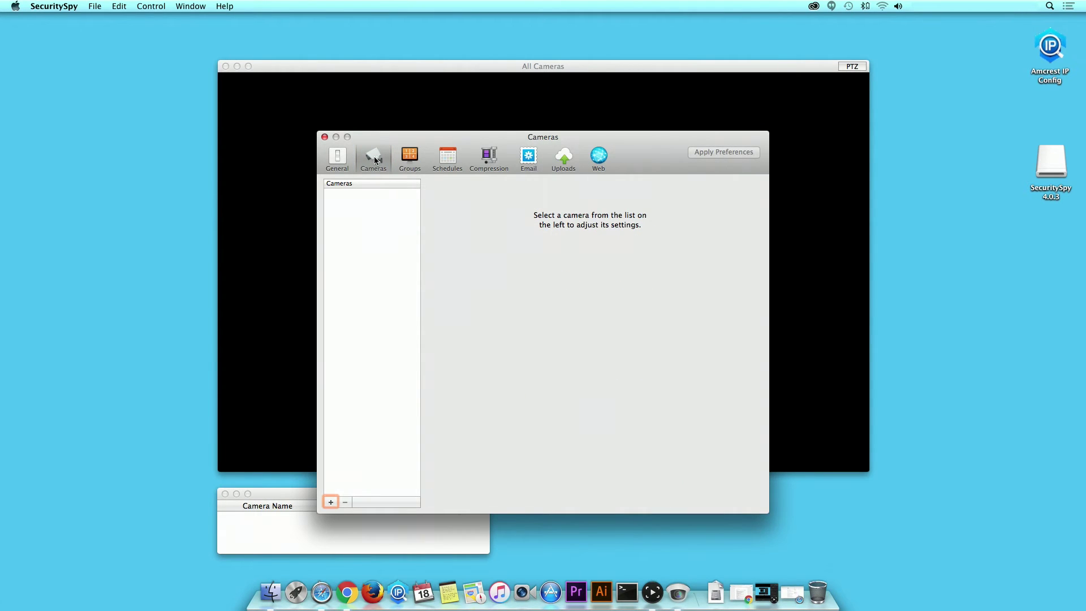
{"action": "left_click", "coordinate": [327, 502]}
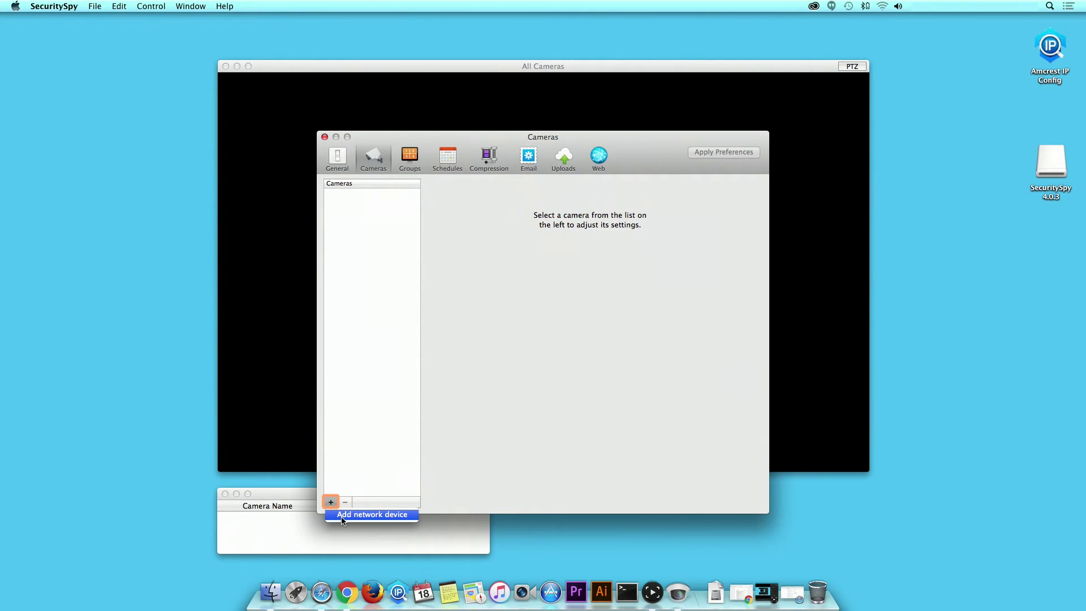
{"action": "left_click", "coordinate": [372, 515]}
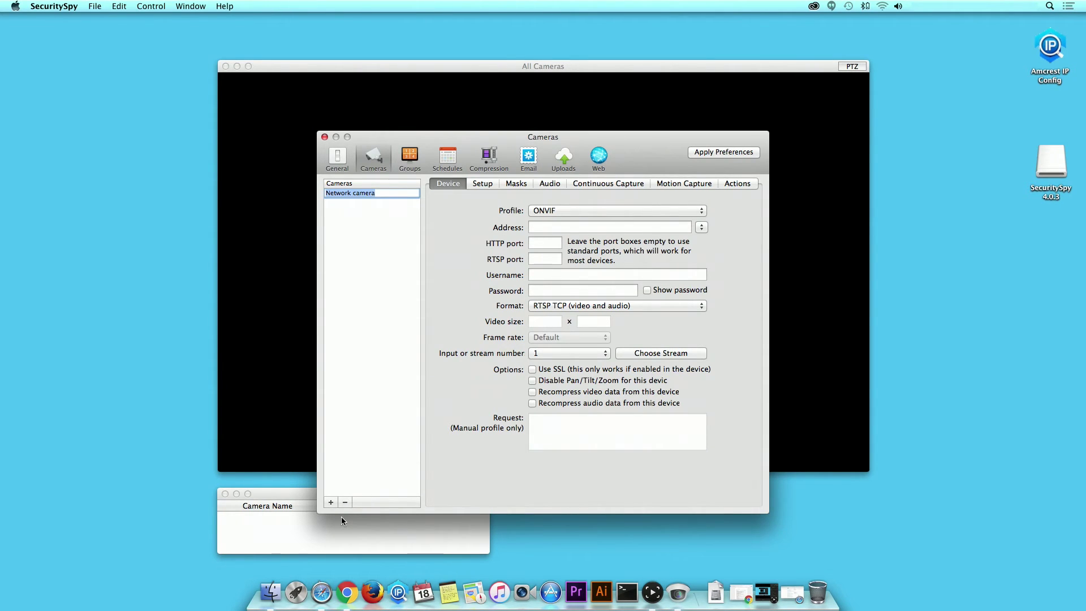
{"action": "type", "text": "Office"}
{"action": "key", "text": "Return"}
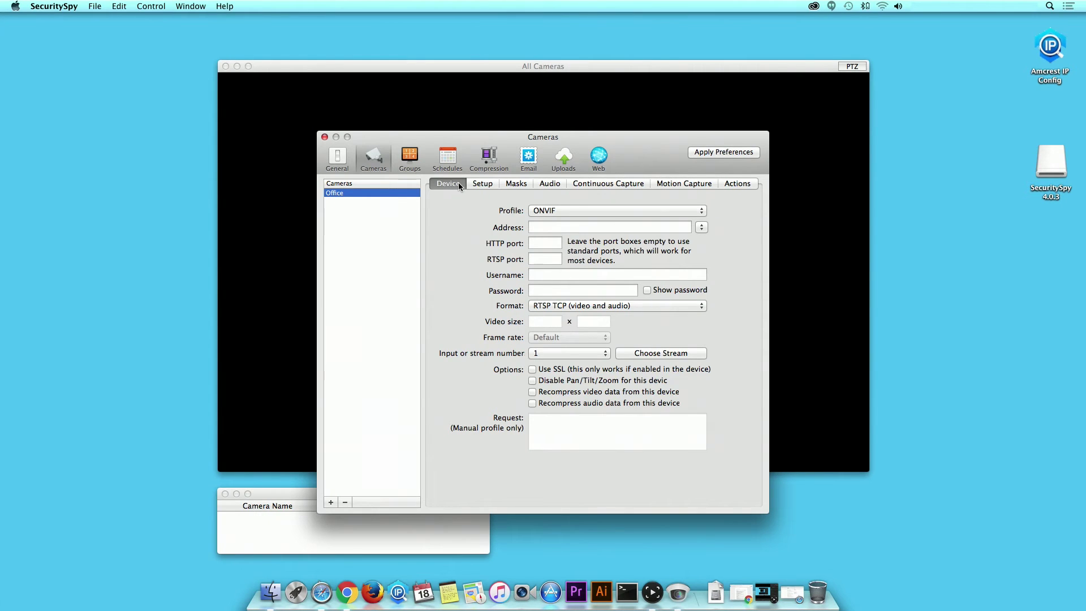
Give Office the Amcrest profile, address 10.0.6.179, username admin and its password.
{"action": "left_click", "coordinate": [553, 211]}
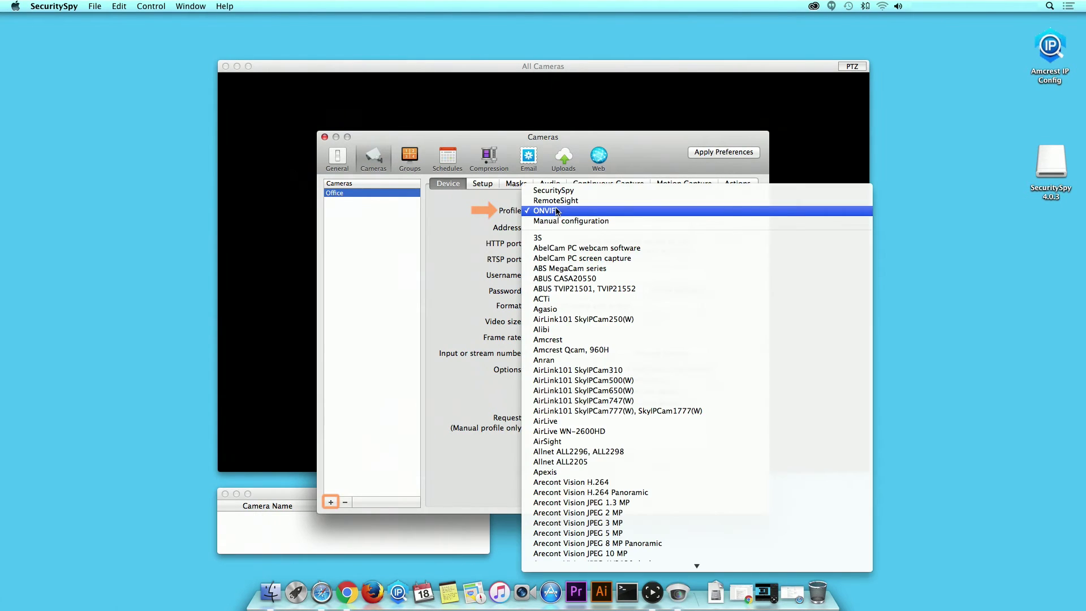
{"action": "left_click", "coordinate": [555, 338]}
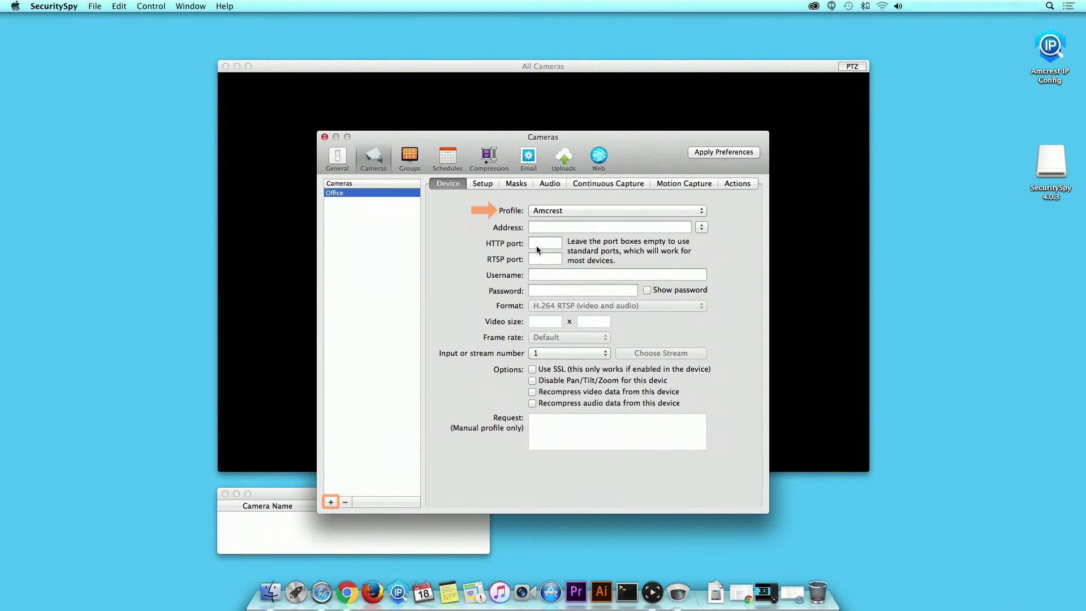
{"action": "left_click", "coordinate": [536, 227]}
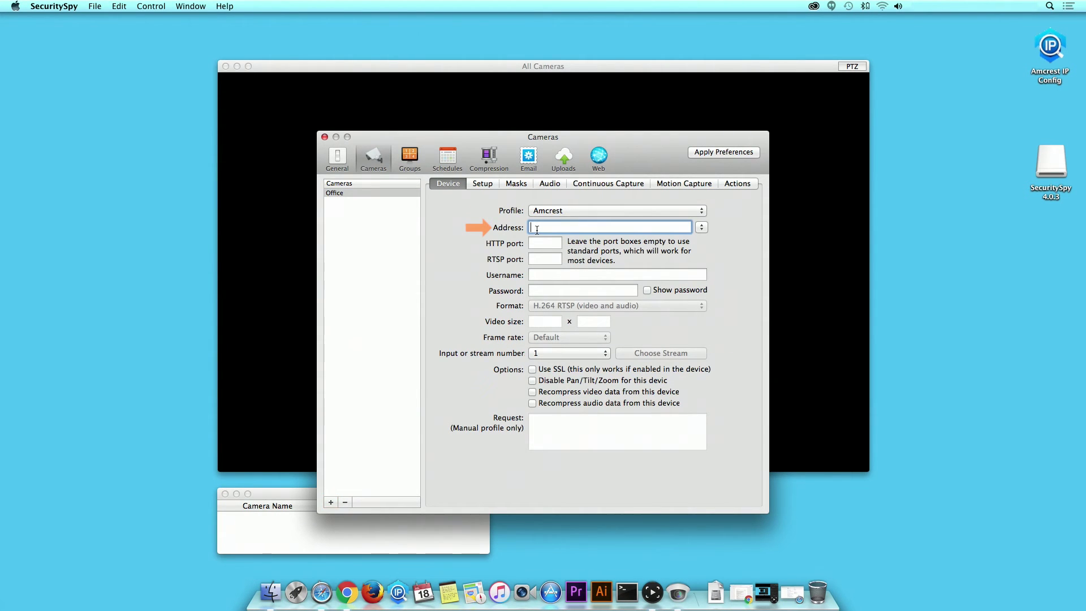
{"action": "type", "text": "10.0."}
{"action": "type", "text": "6.179"}
{"action": "left_click", "coordinate": [554, 275]}
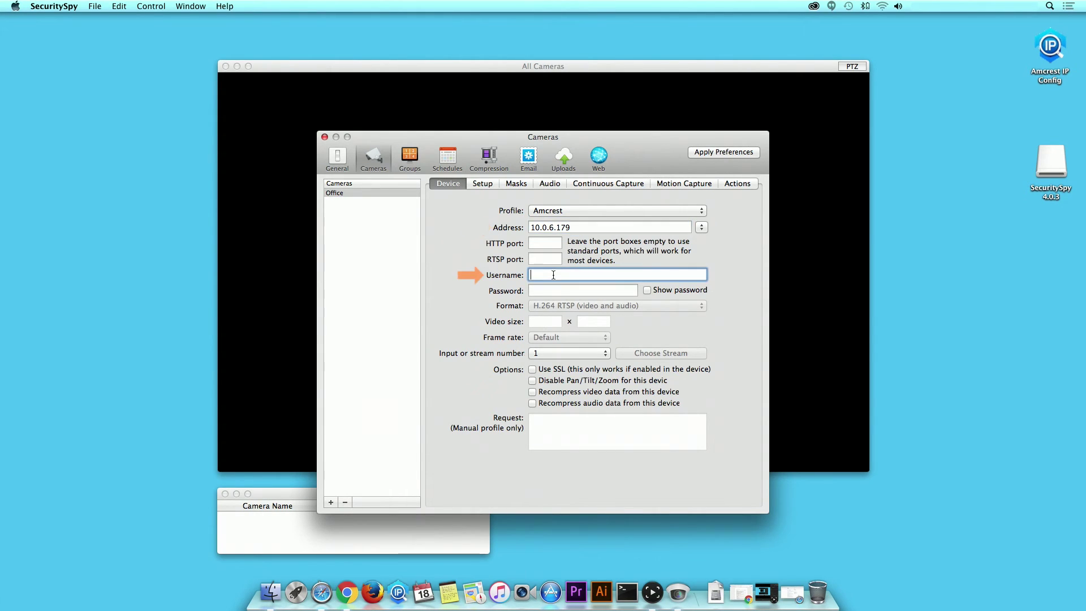
{"action": "key", "text": "Tab"}
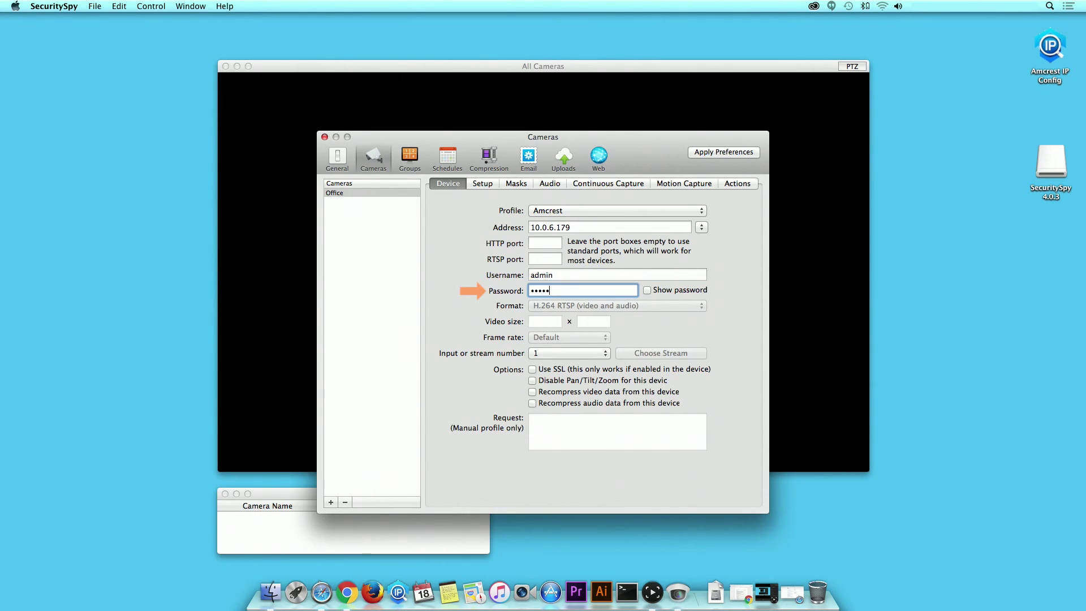
Apply the preferences so Office streams live and shows Online, then bring its windows forward.
{"action": "left_click", "coordinate": [713, 153]}
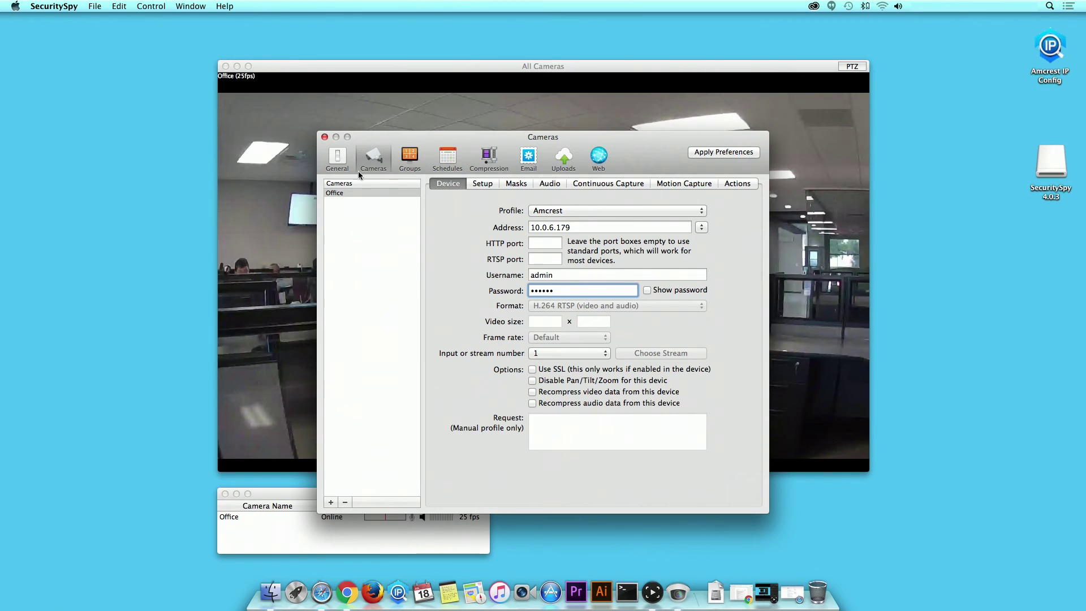
{"action": "left_click", "coordinate": [301, 174]}
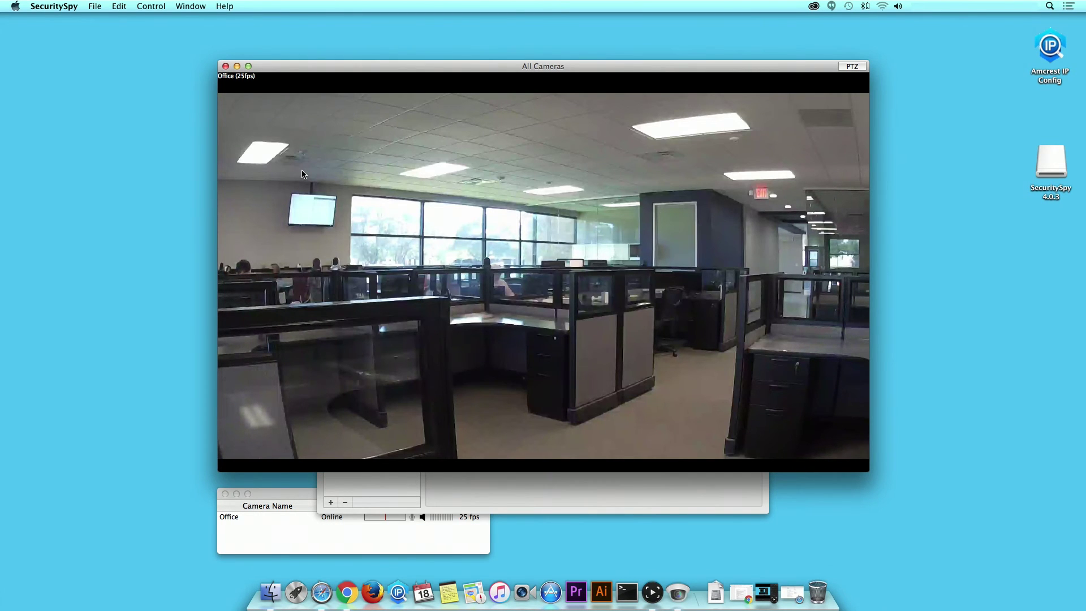
{"action": "left_click", "coordinate": [296, 491]}
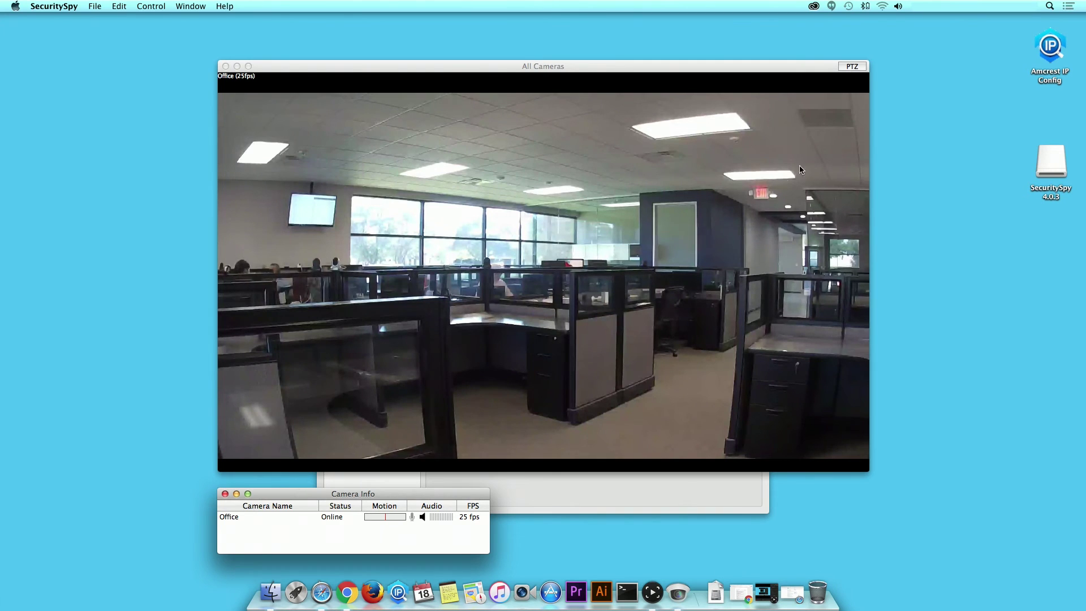
{"action": "left_click", "coordinate": [852, 66]}
Tilt the Office camera up twice and zoom in with the PTZ panel.
{"action": "left_click", "coordinate": [927, 112]}
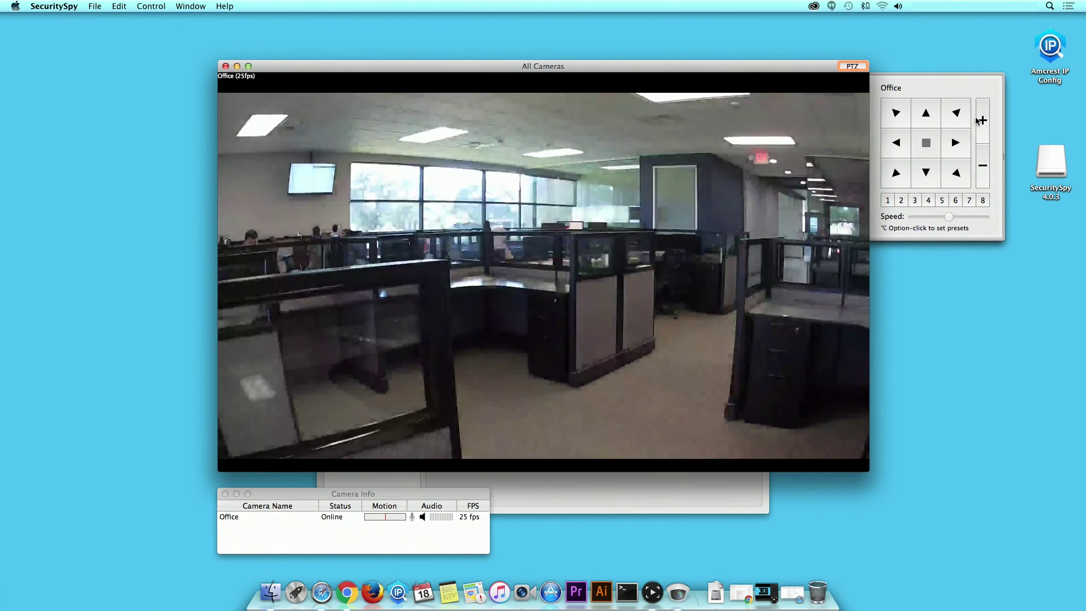
{"action": "left_click", "coordinate": [981, 120]}
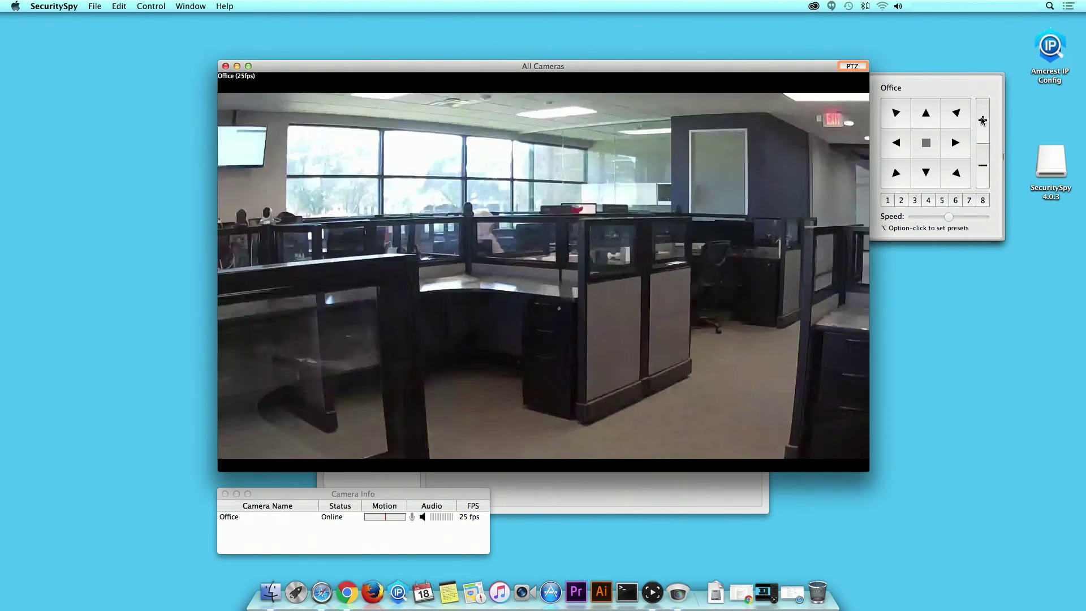
{"action": "left_click", "coordinate": [934, 116]}
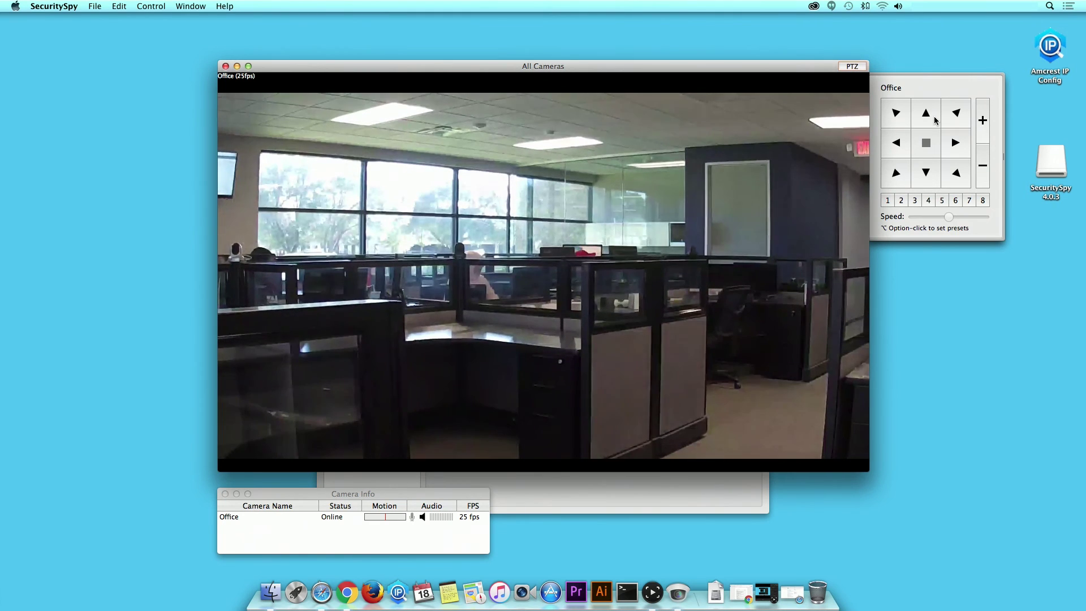
{"action": "left_click", "coordinate": [475, 534]}
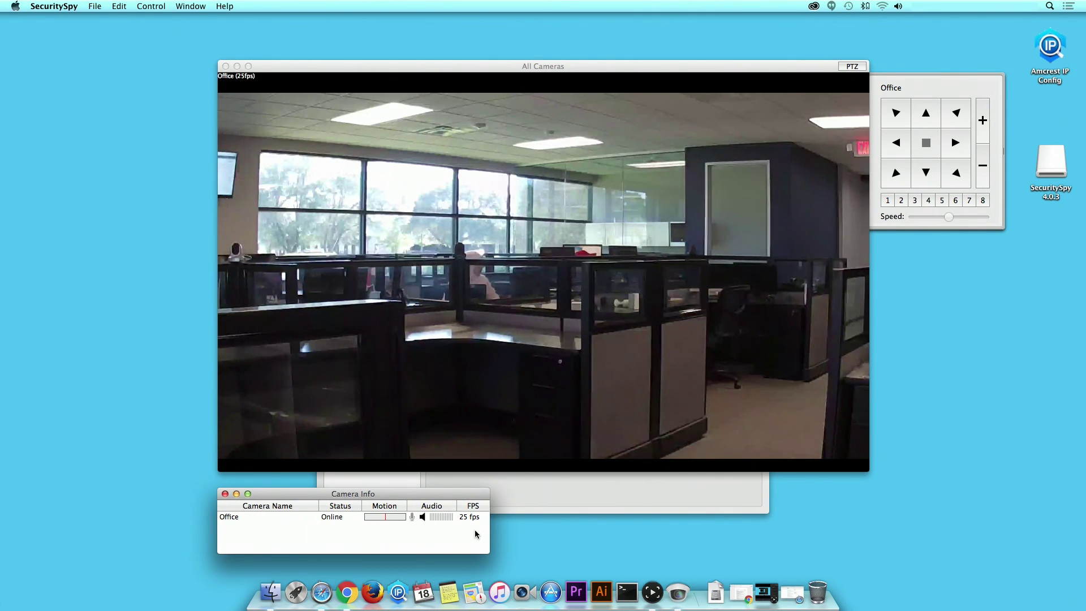
Add a second camera named Parking with the Amcrest profile and start entering its address.
{"action": "key", "text": "super+comma"}
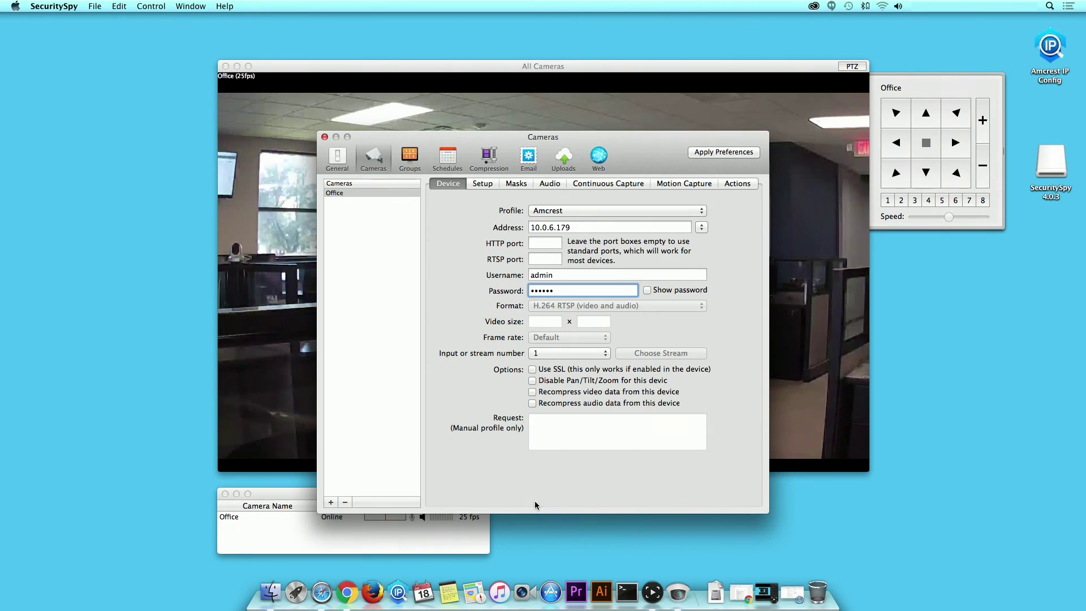
{"action": "left_click", "coordinate": [329, 507]}
{"action": "left_click", "coordinate": [365, 512]}
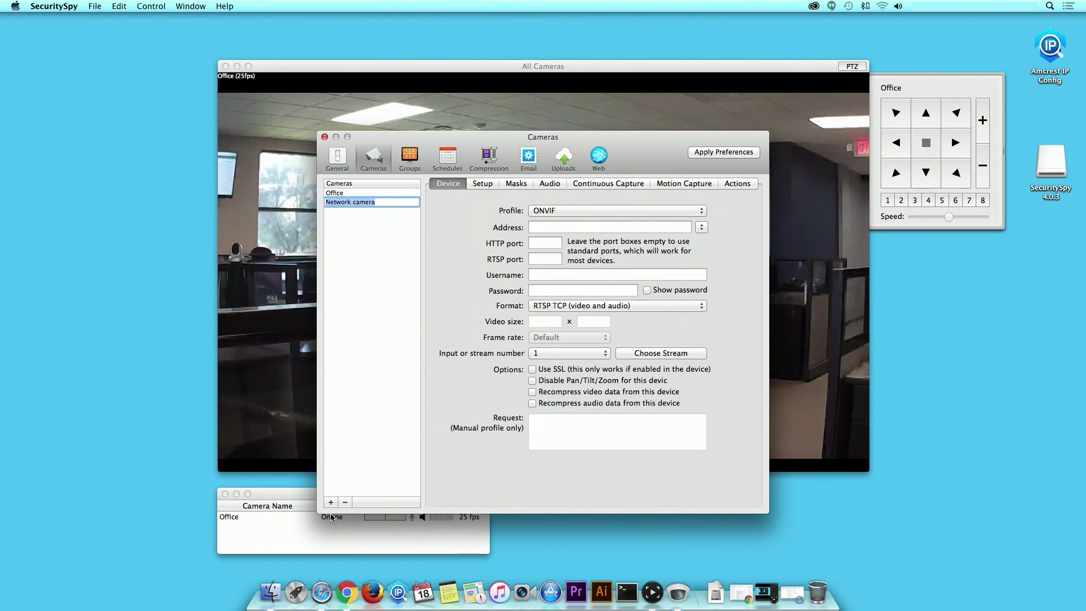
{"action": "type", "text": "Parking"}
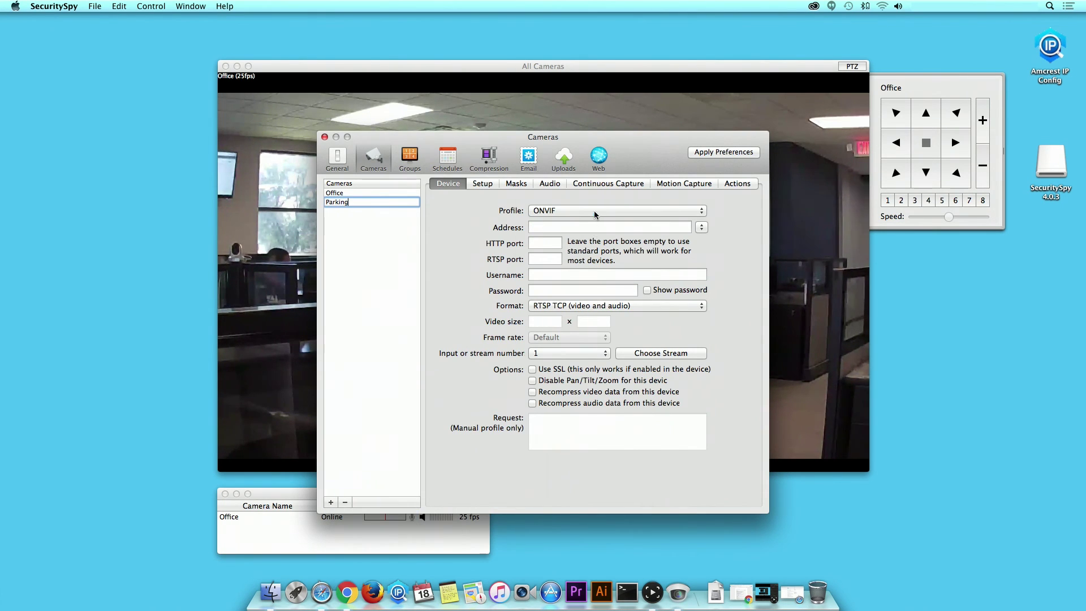
{"action": "left_click", "coordinate": [599, 211]}
{"action": "left_click", "coordinate": [548, 340]}
{"action": "left_click", "coordinate": [611, 228]}
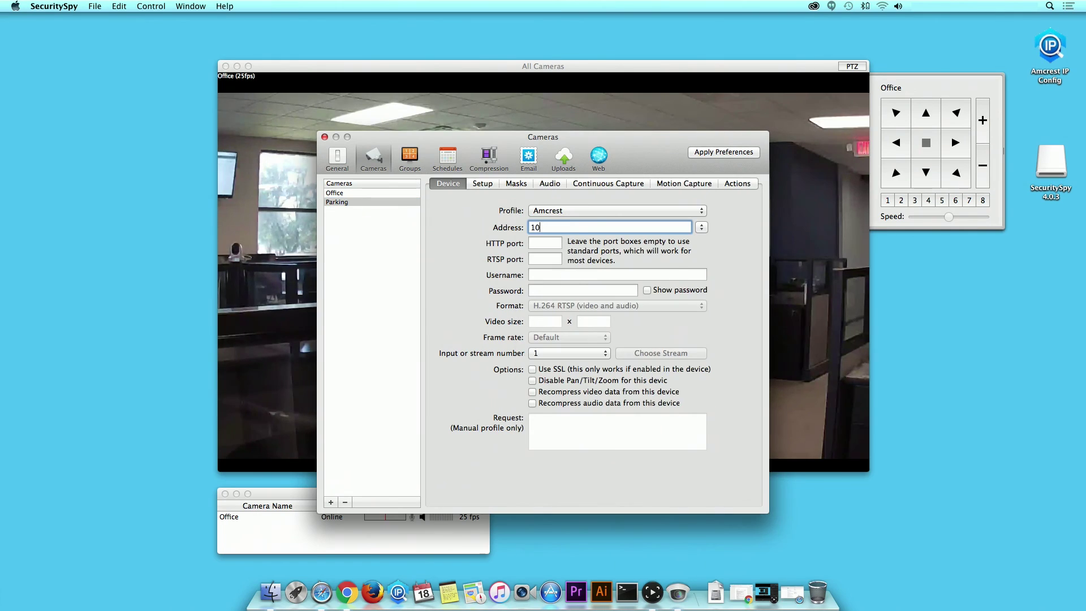
{"action": "type", "text": "10.0."}
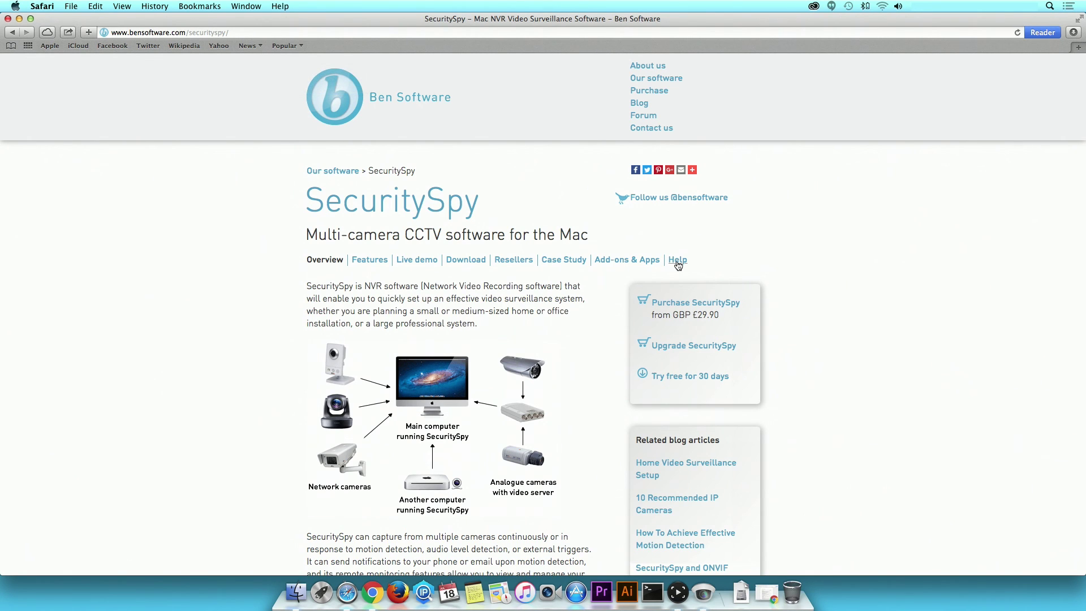
Show the SecuritySpy Help page listing FAQs, user and installation manuals.
{"action": "left_click", "coordinate": [677, 260]}
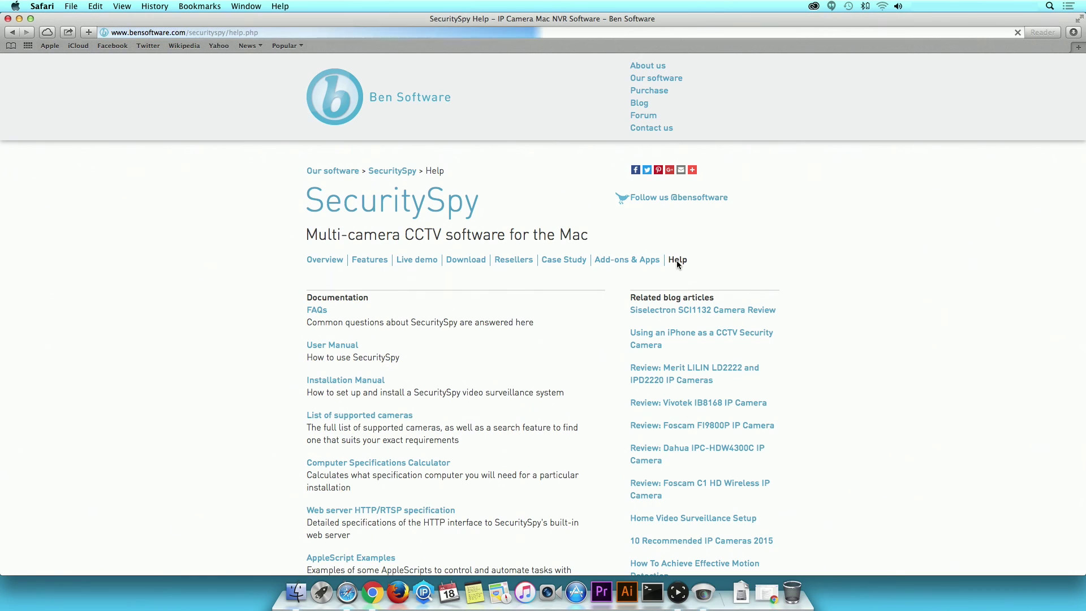
{"action": "scroll", "coordinate": [676, 265], "scroll_direction": "down", "scroll_amount": 3}
{"action": "scroll", "coordinate": [676, 261], "scroll_direction": "down", "scroll_amount": 1}
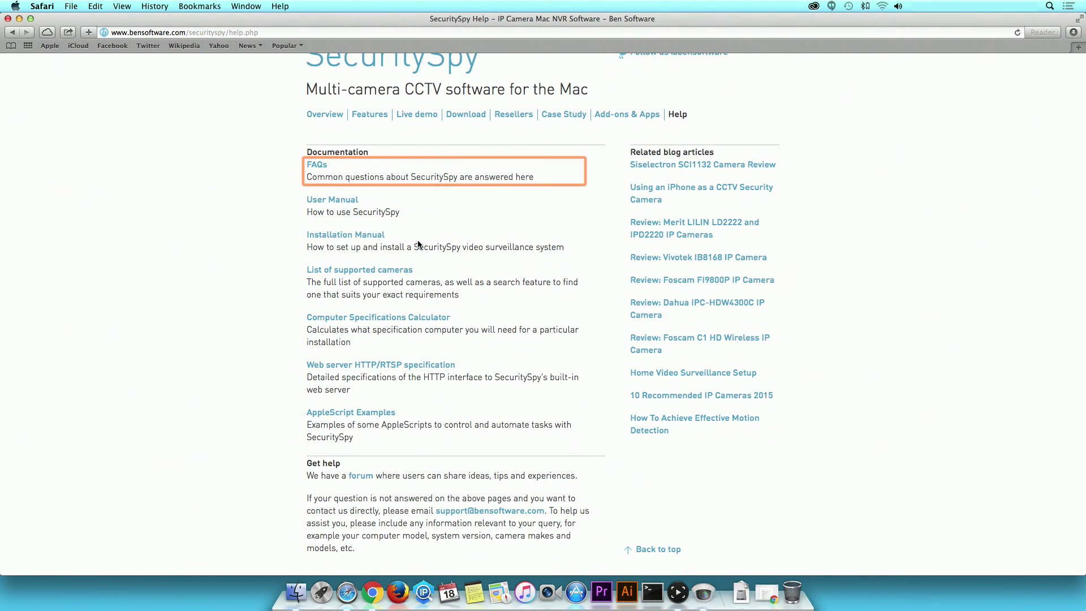